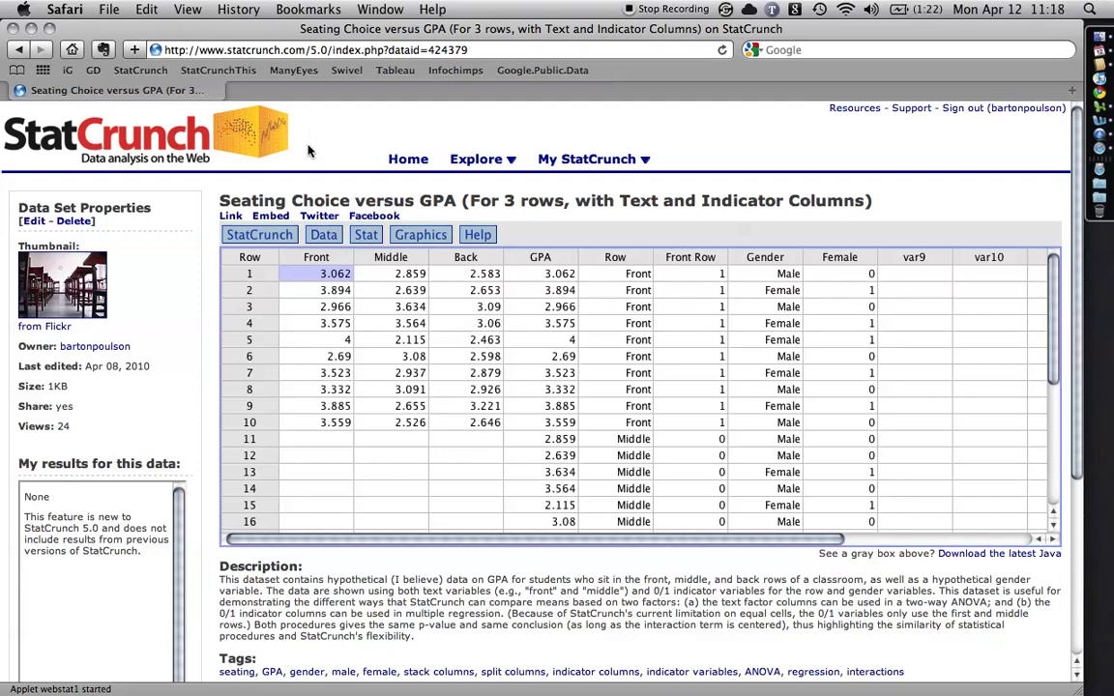
Bring up the saved GPA boxplot and means plot from Explore > Data, closing the bar plot
drag(215, 199, 880, 202)
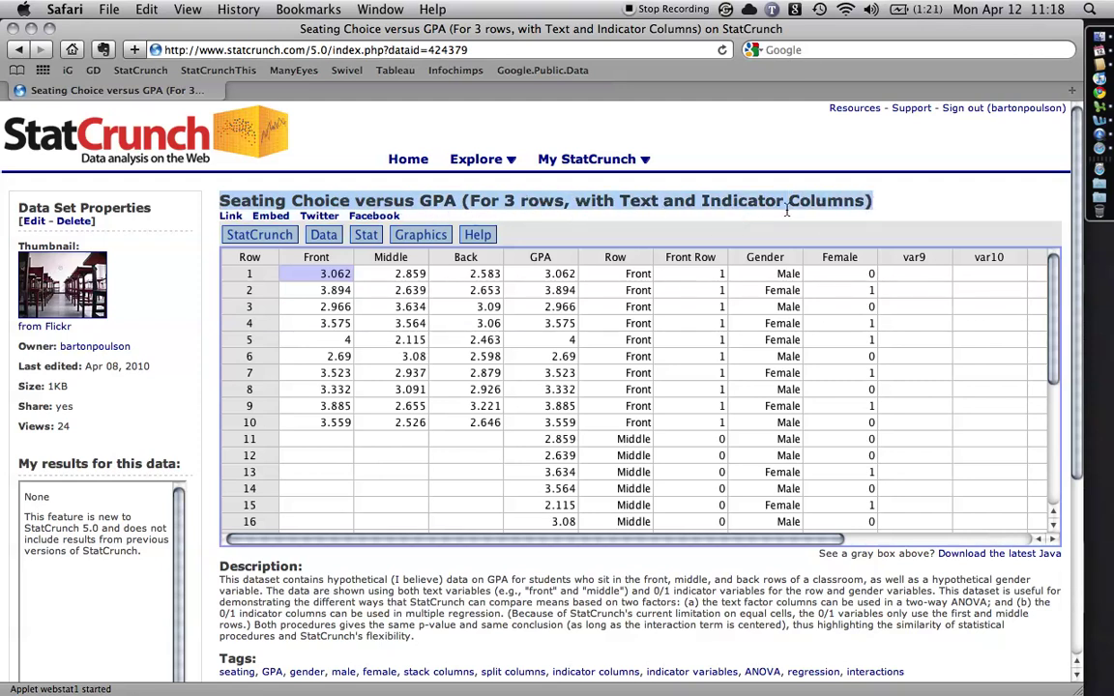
click(511, 162)
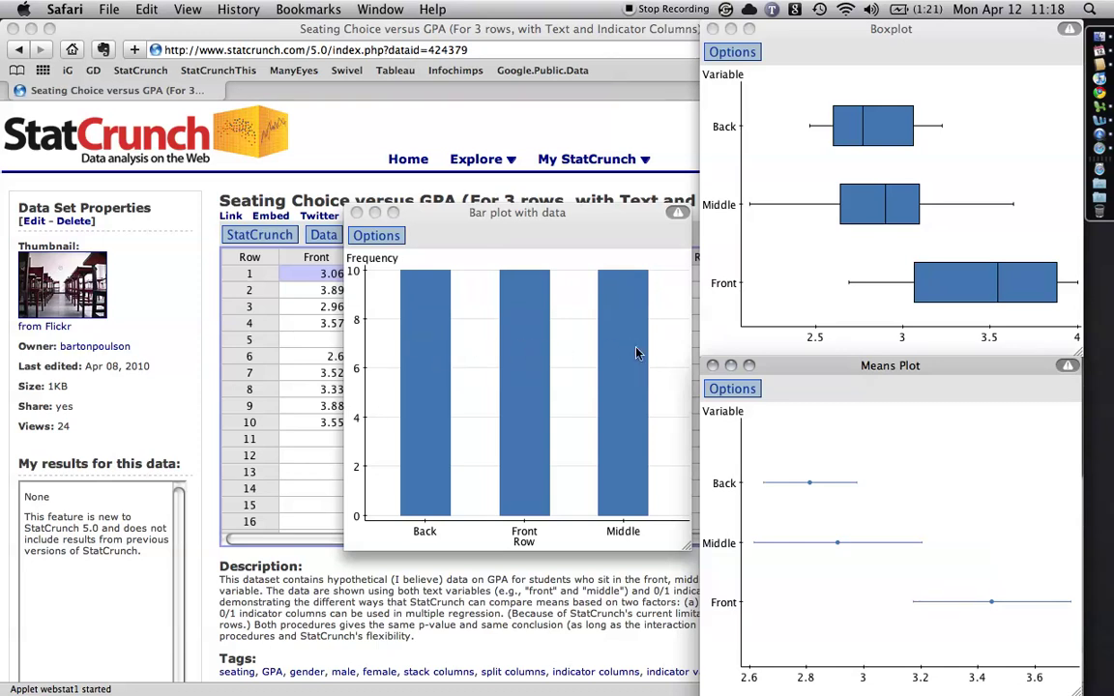
click(357, 212)
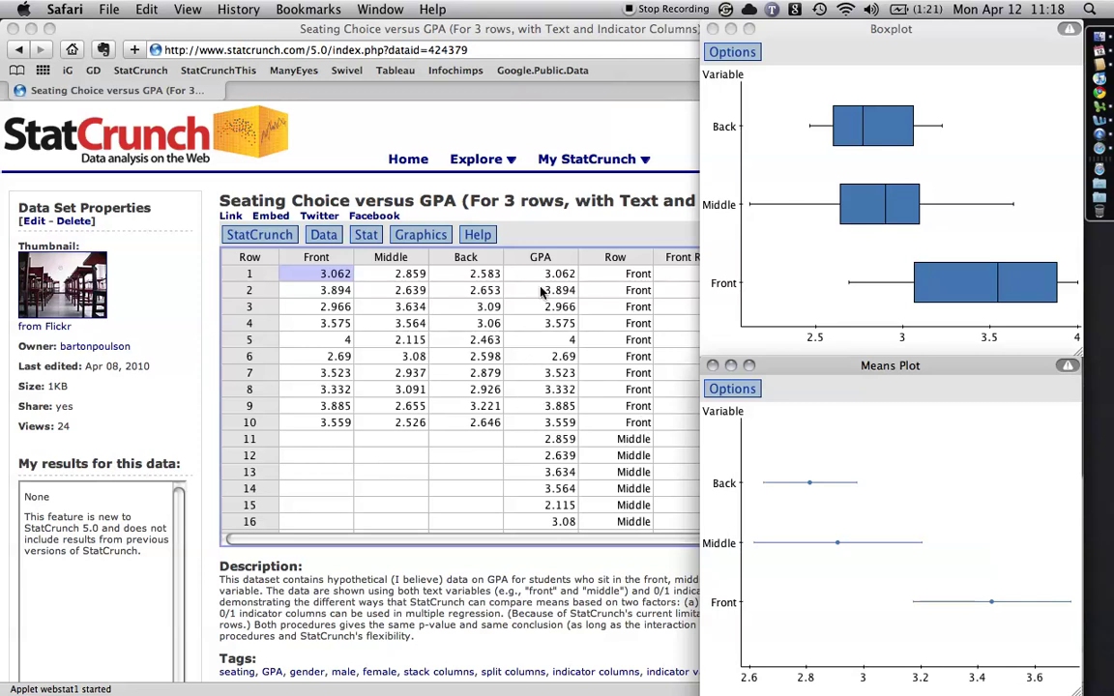
click(736, 28)
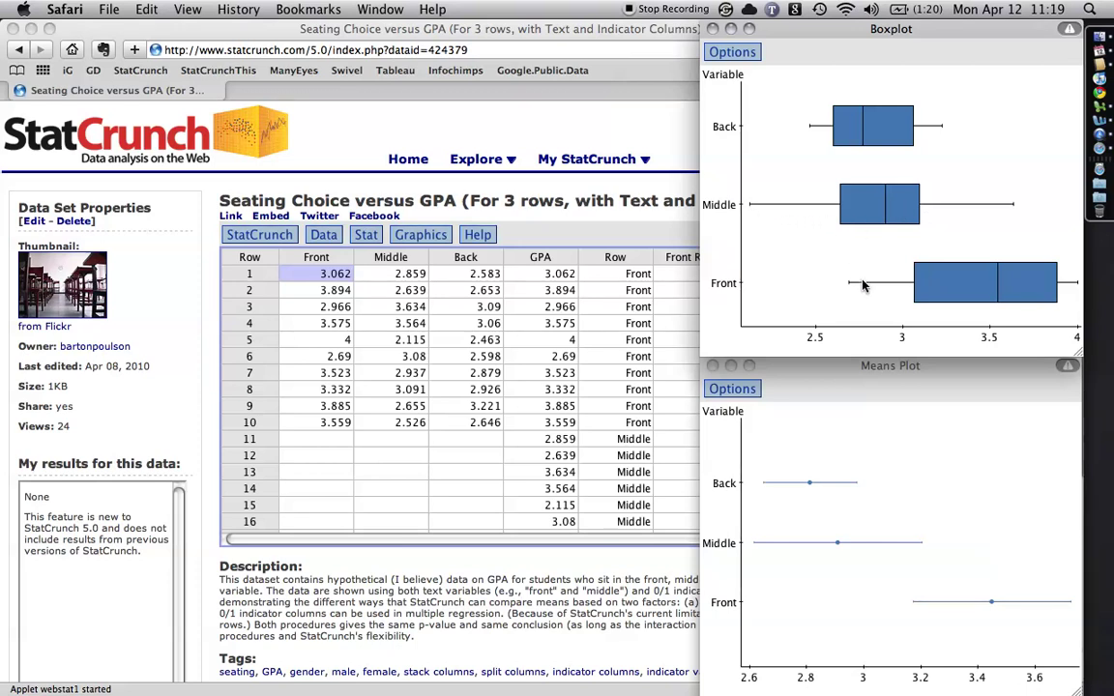
click(839, 367)
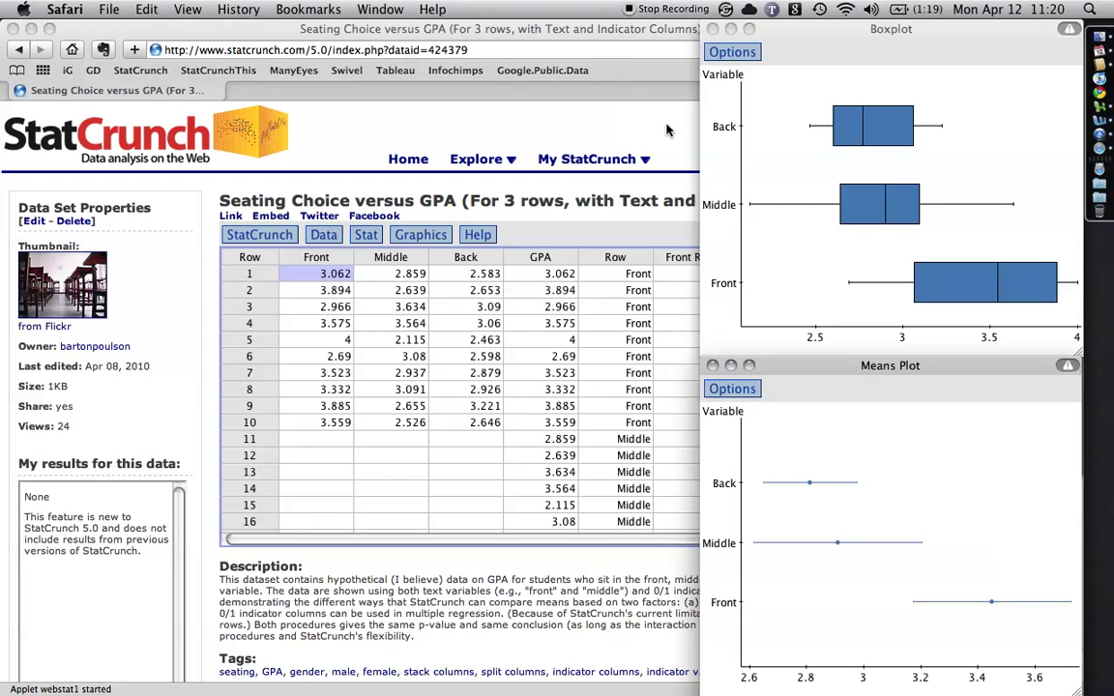
Run Stat > ANOVA > One Way on the Front, Middle and Back columns, yielding F = 7.5023823, p = 0.0026
click(666, 129)
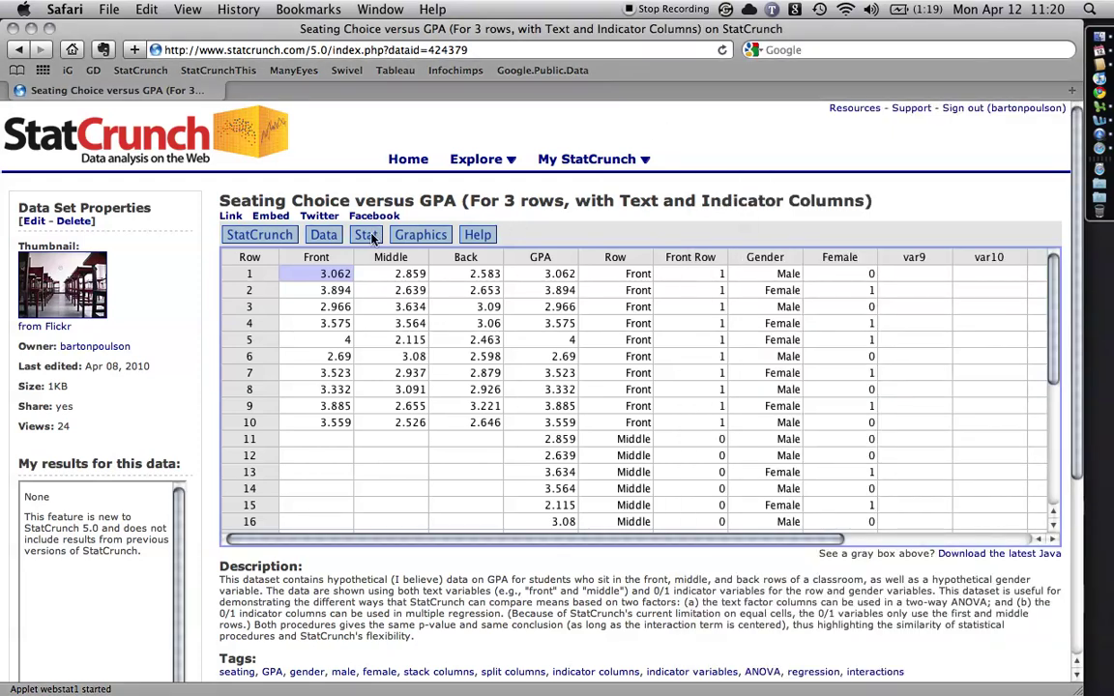
click(372, 238)
mouse_move(453, 370)
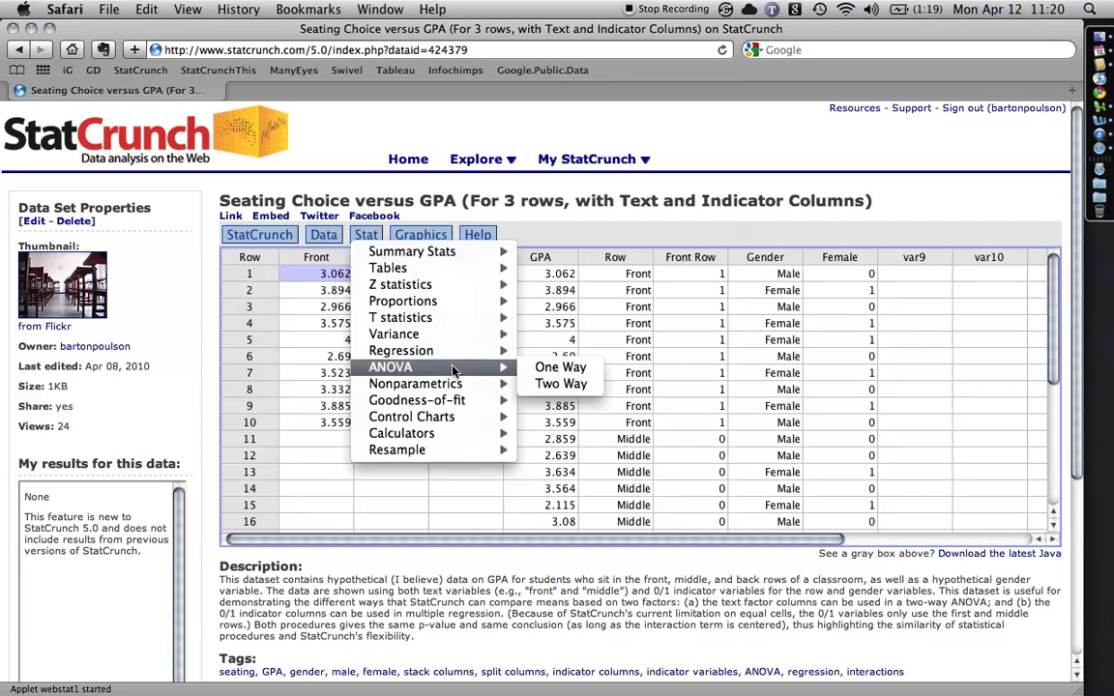
click(596, 372)
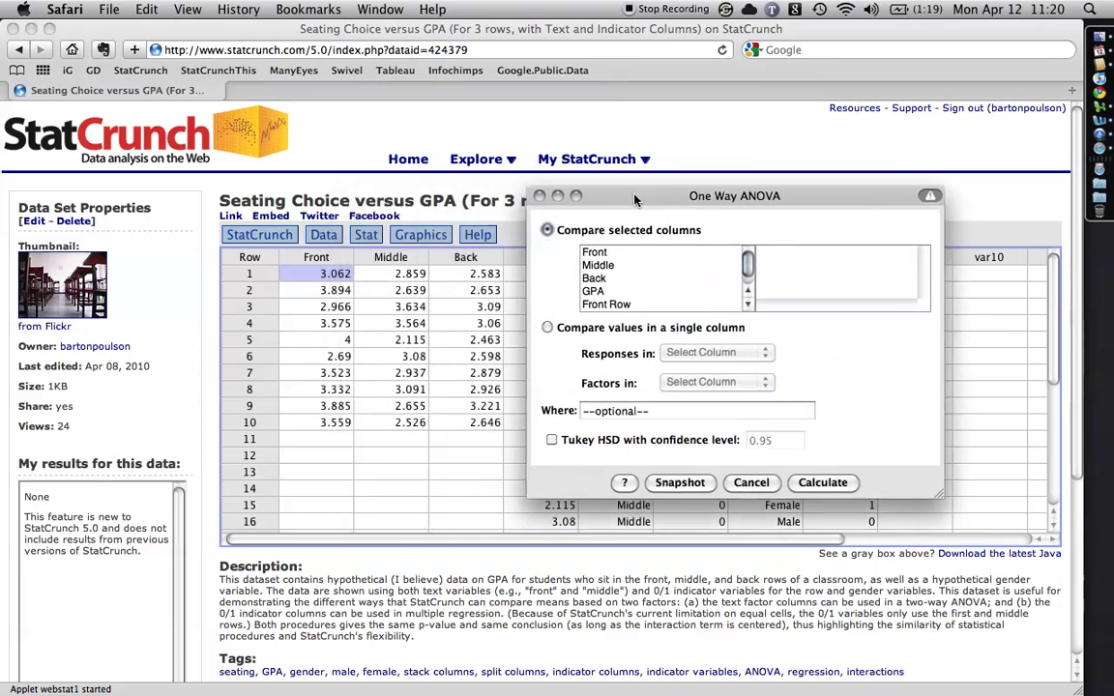
mouse_move(642, 202)
mouse_down()
mouse_move(658, 210)
mouse_move(625, 214)
mouse_up()
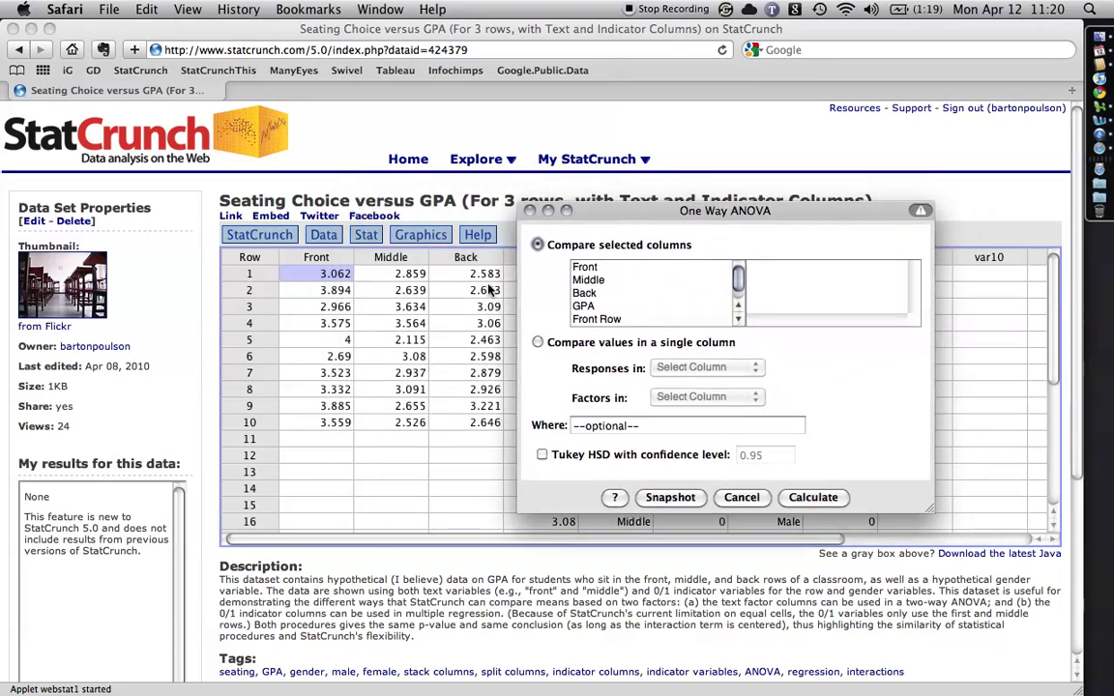
click(584, 267)
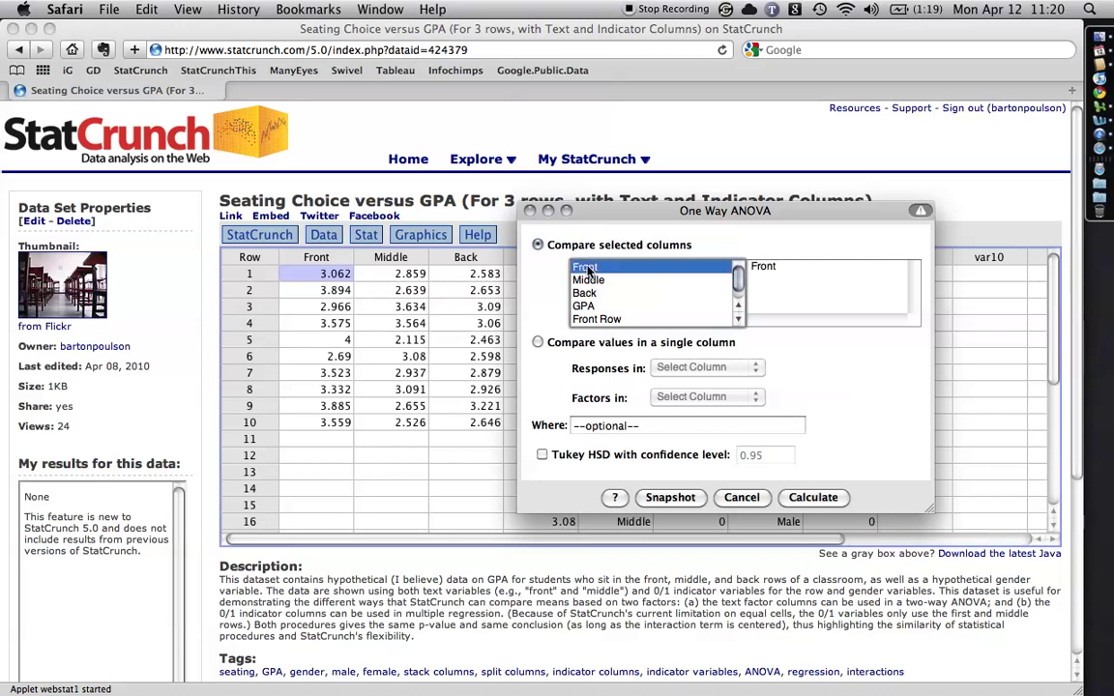
shift+click(585, 293)
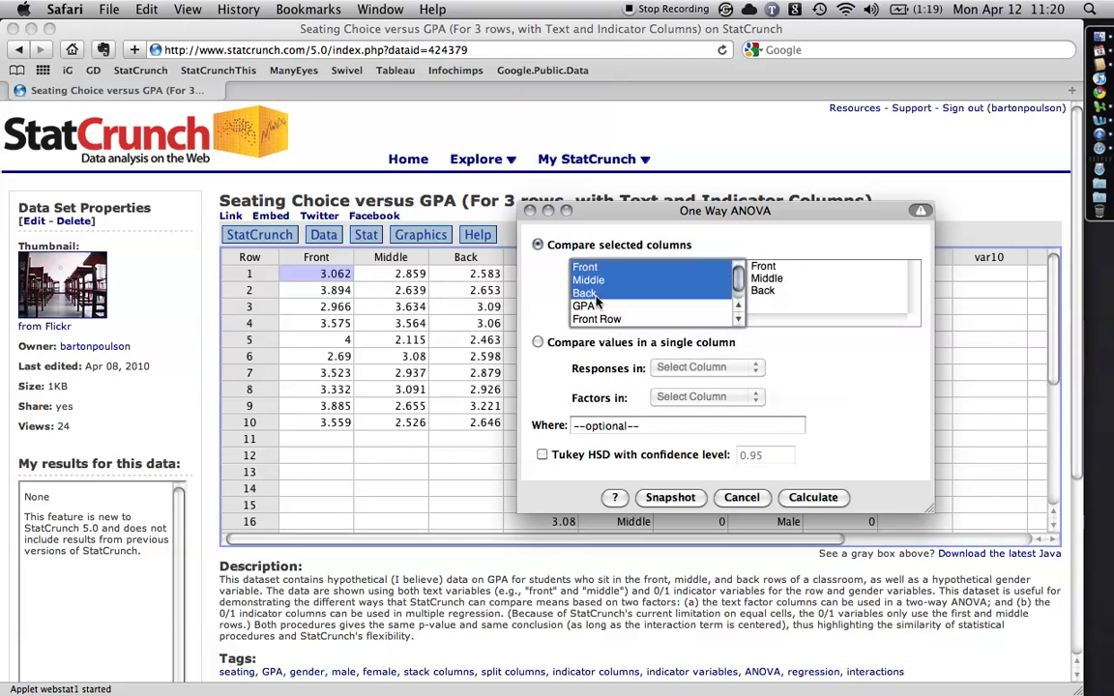
click(817, 497)
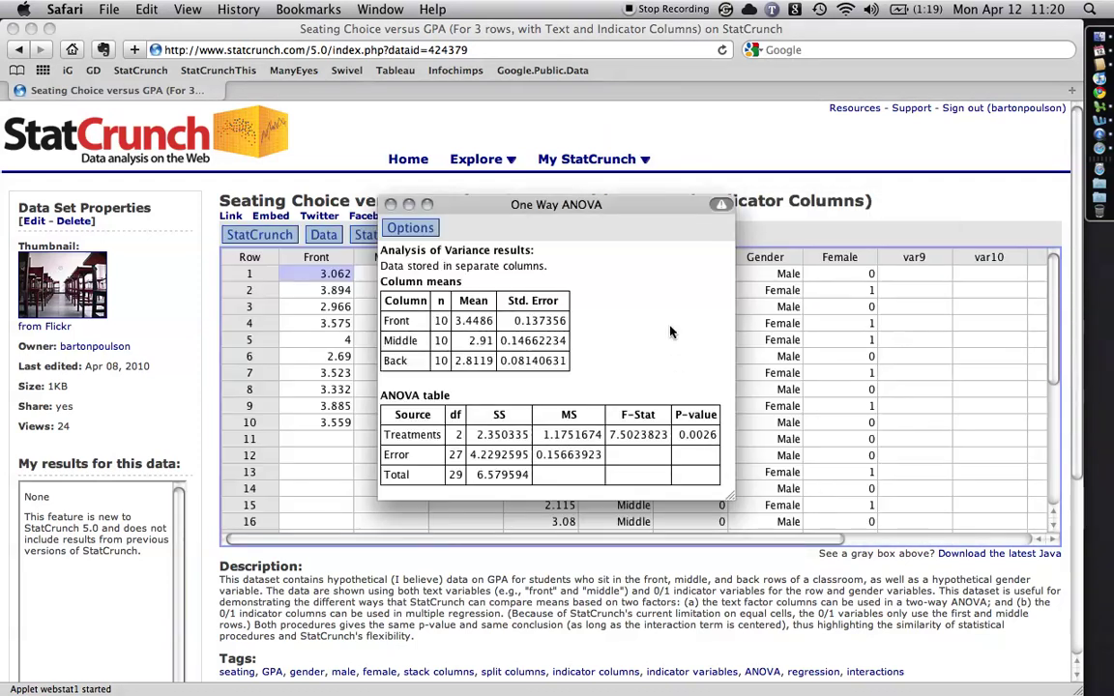
drag(643, 207, 417, 99)
click(575, 306)
click(517, 271)
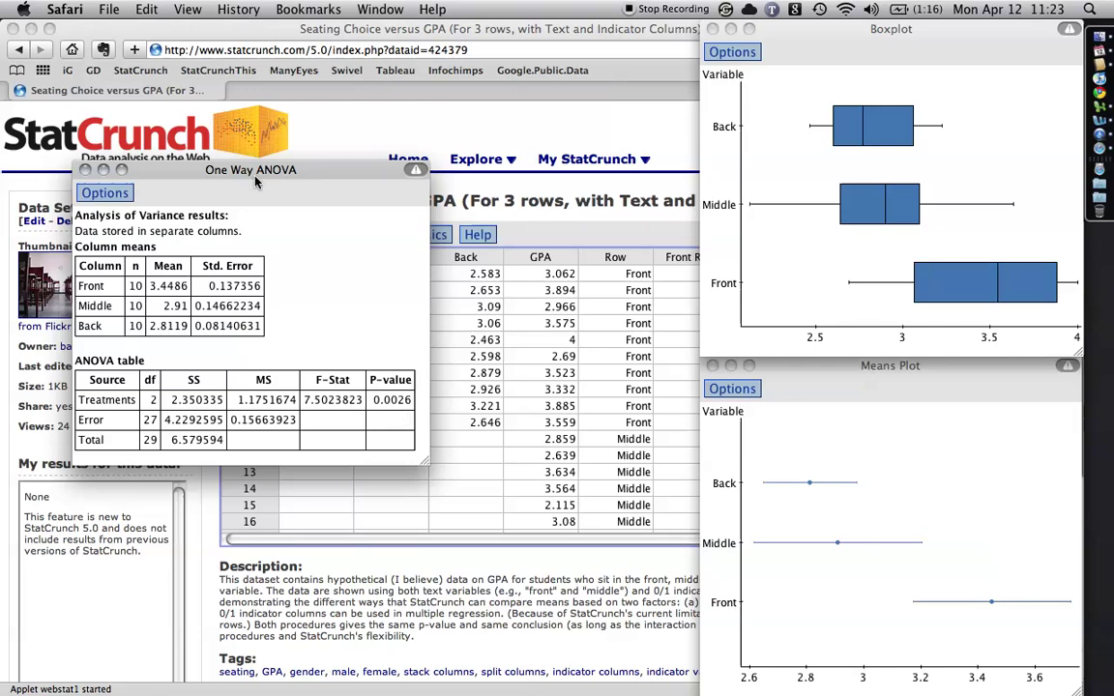
Edit the ANOVA to include Tukey HSD intervals at 0.95 confidence and recalculate
click(106, 193)
click(108, 208)
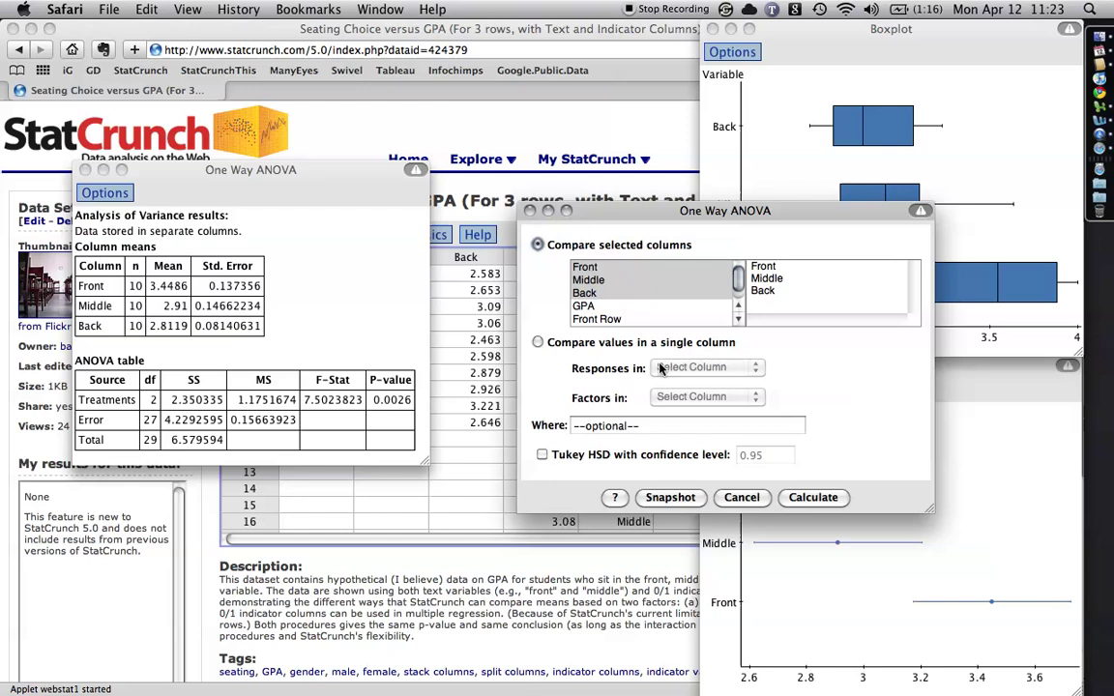
click(542, 455)
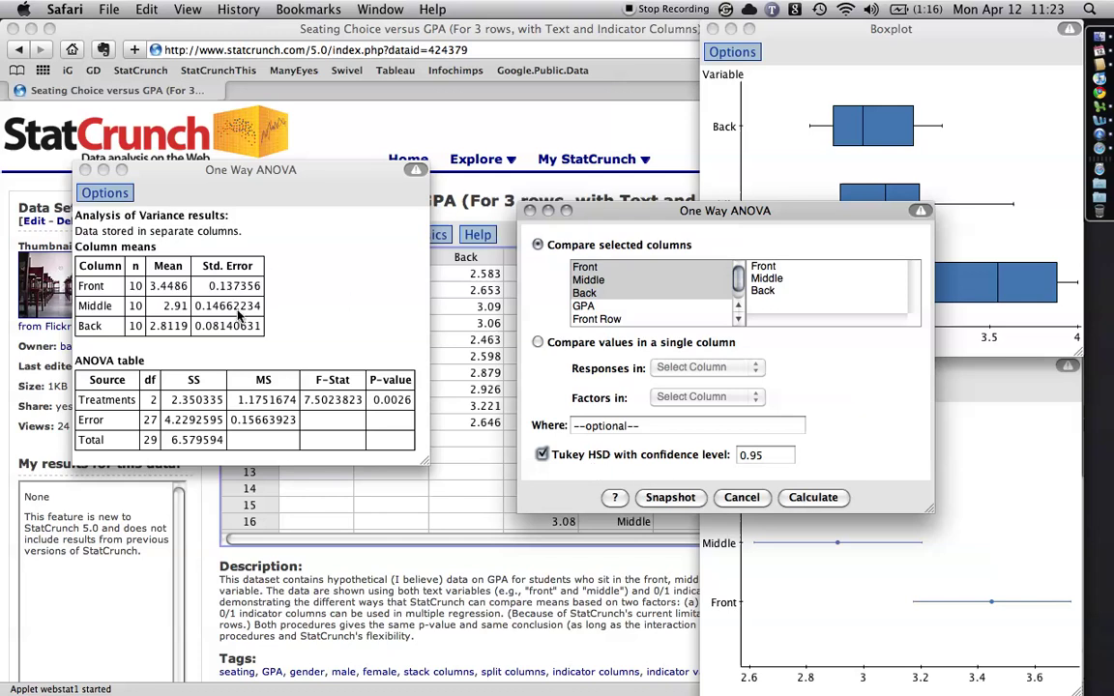
click(814, 497)
Move the ANOVA results to the upper middle so the Tukey intervals are fully readable
drag(350, 174, 620, 74)
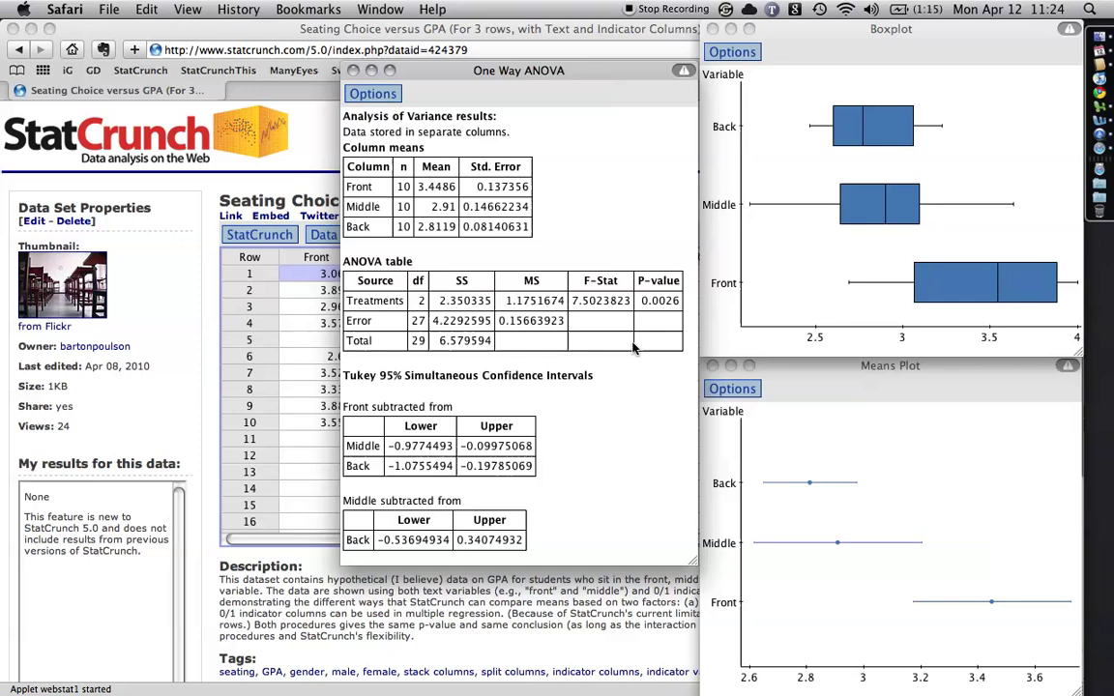
Push the ANOVA results left and scroll through the stacked GPA and Row columns
drag(592, 72, 142, 67)
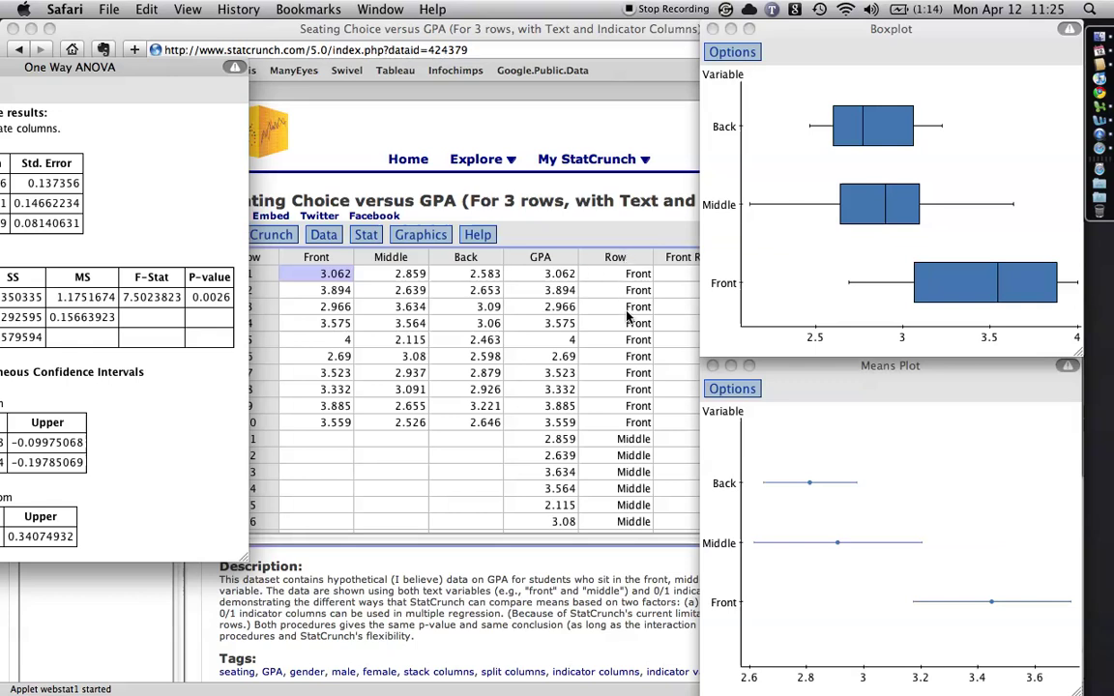
click(606, 360)
scroll(599, 358, down, 5)
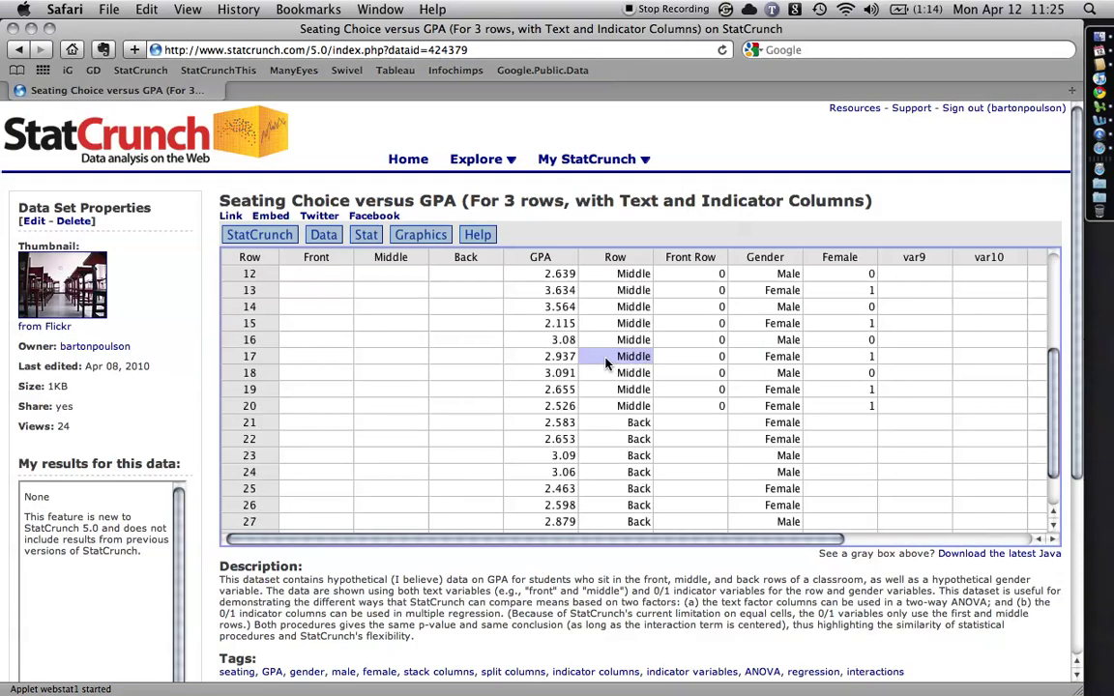
scroll(580, 348, up, 5)
scroll(564, 295, down, 5)
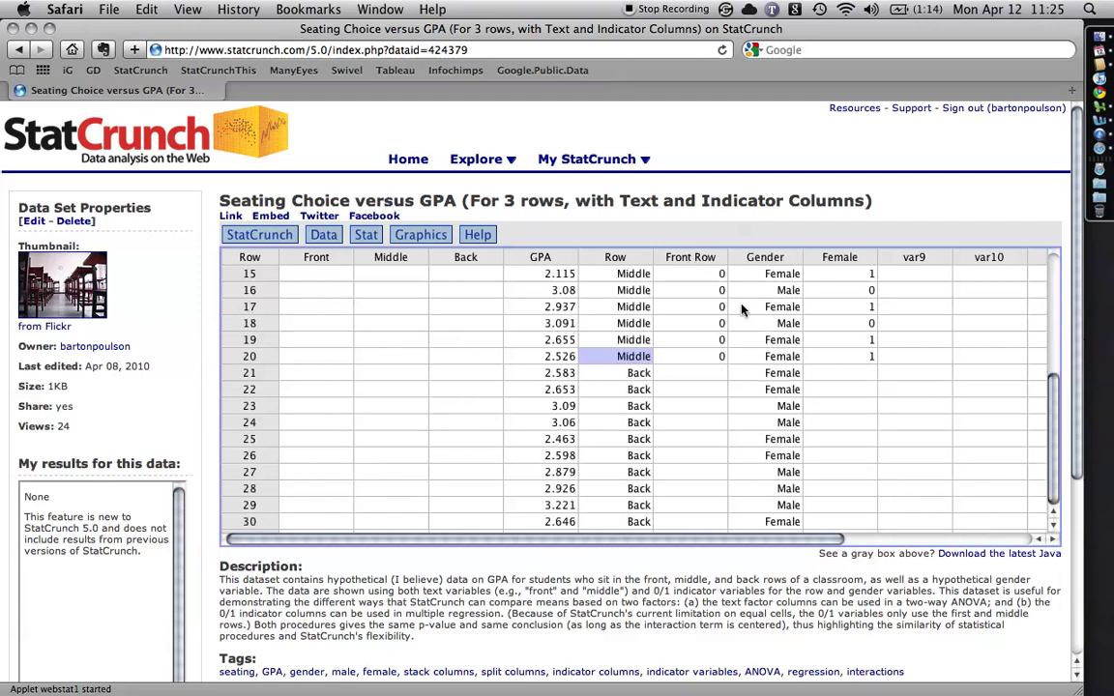
scroll(773, 310, up, 5)
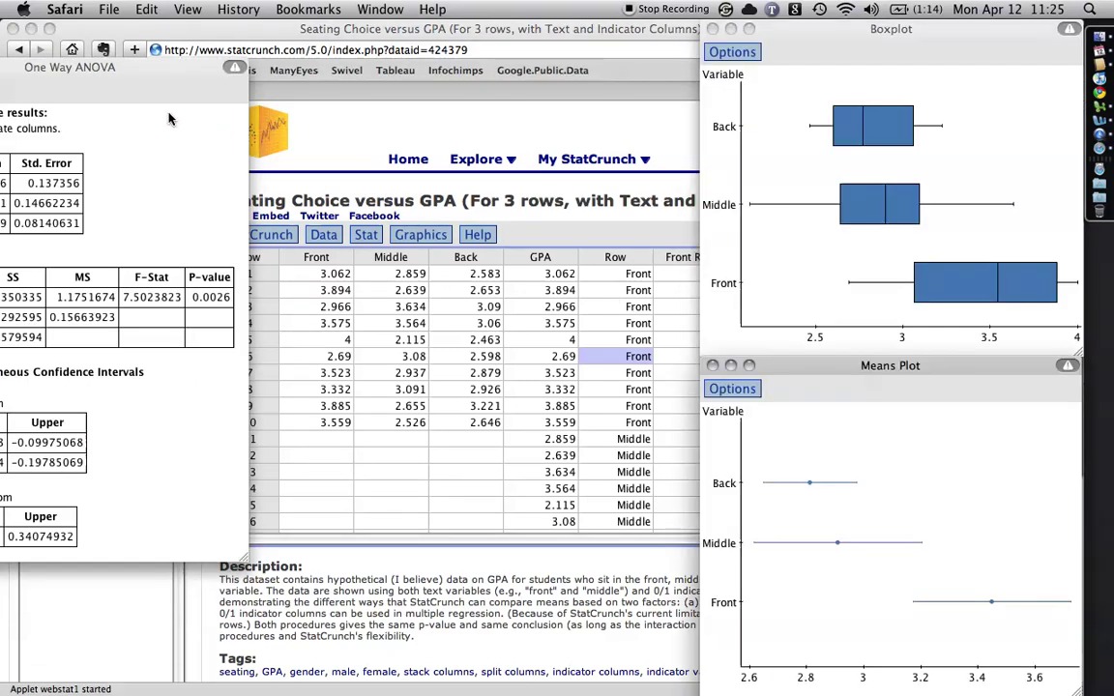
Edit the ANOVA to compare values in a single column, with GPA as response and Row as factor
drag(147, 71, 417, 83)
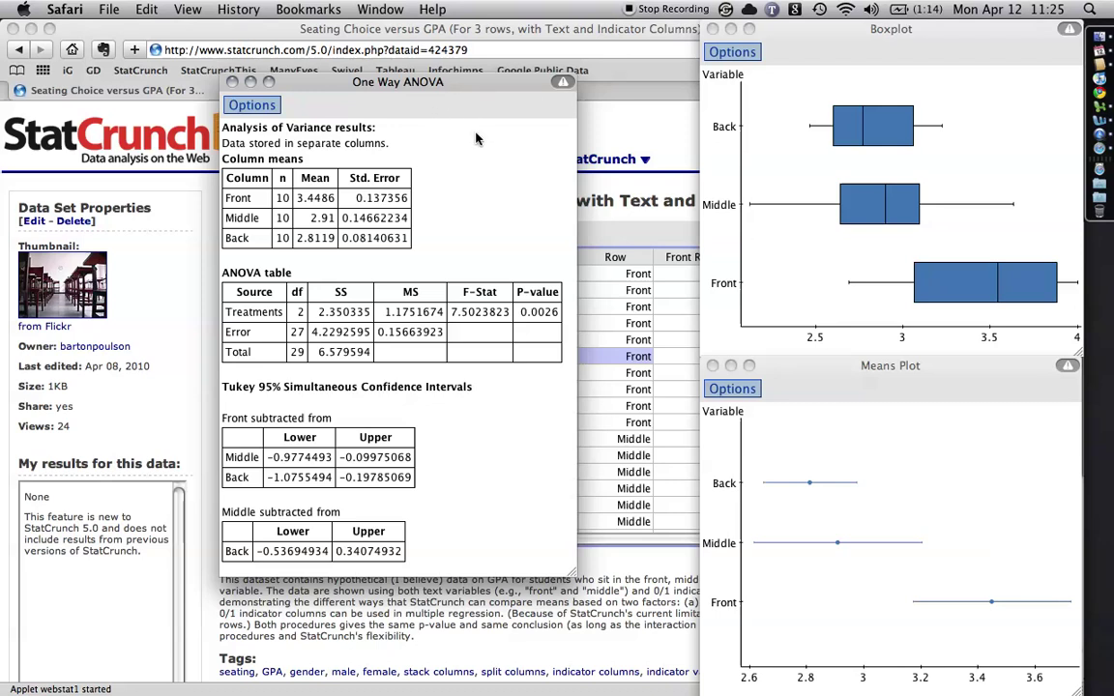
click(248, 106)
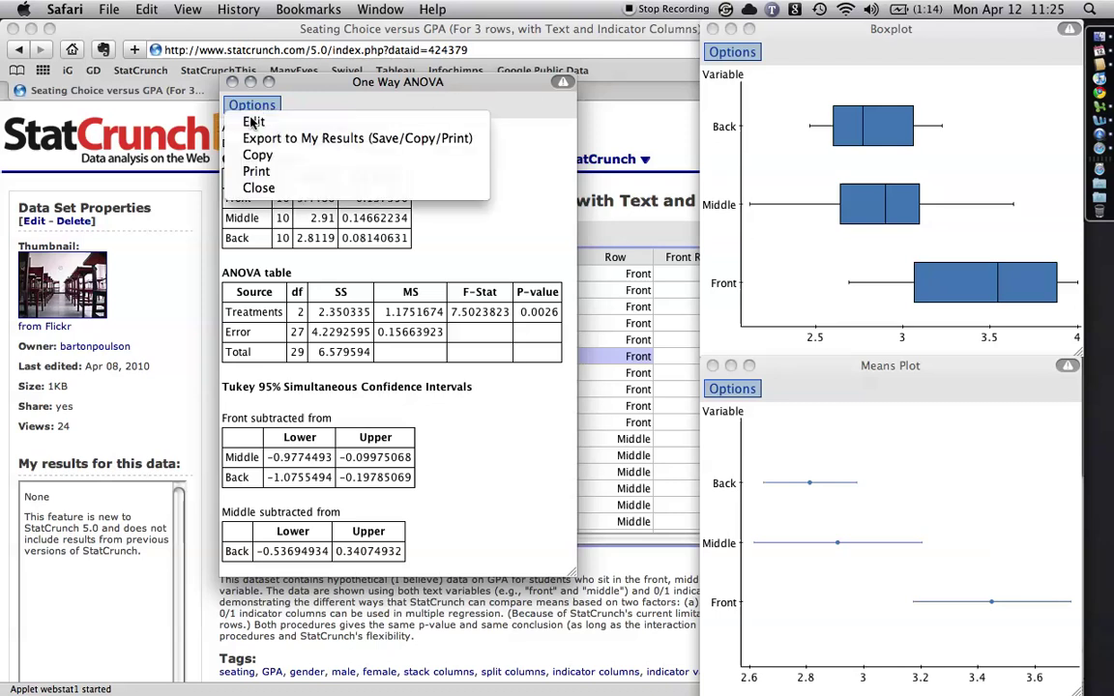
click(253, 123)
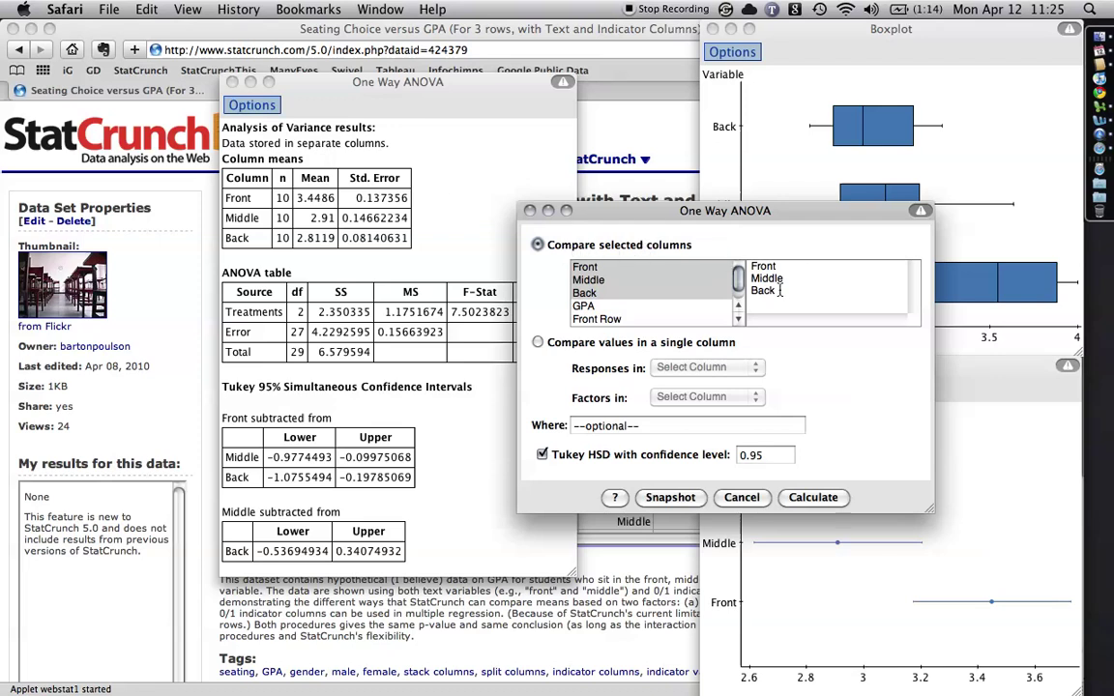
click(538, 344)
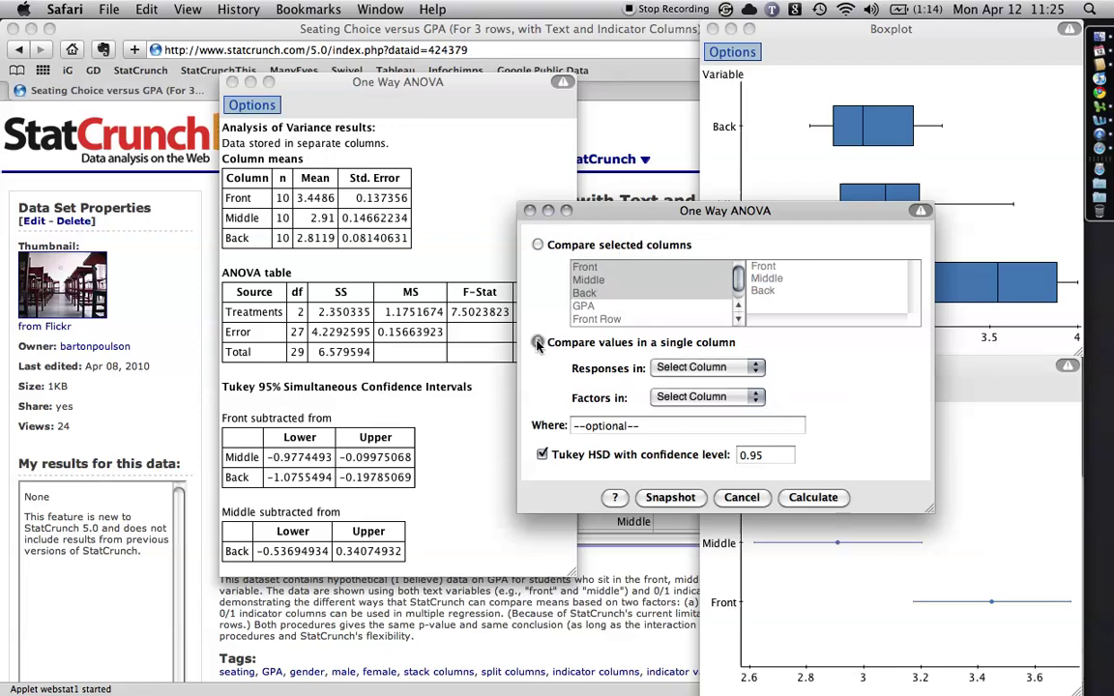
drag(583, 213, 586, 387)
drag(425, 79, 297, 71)
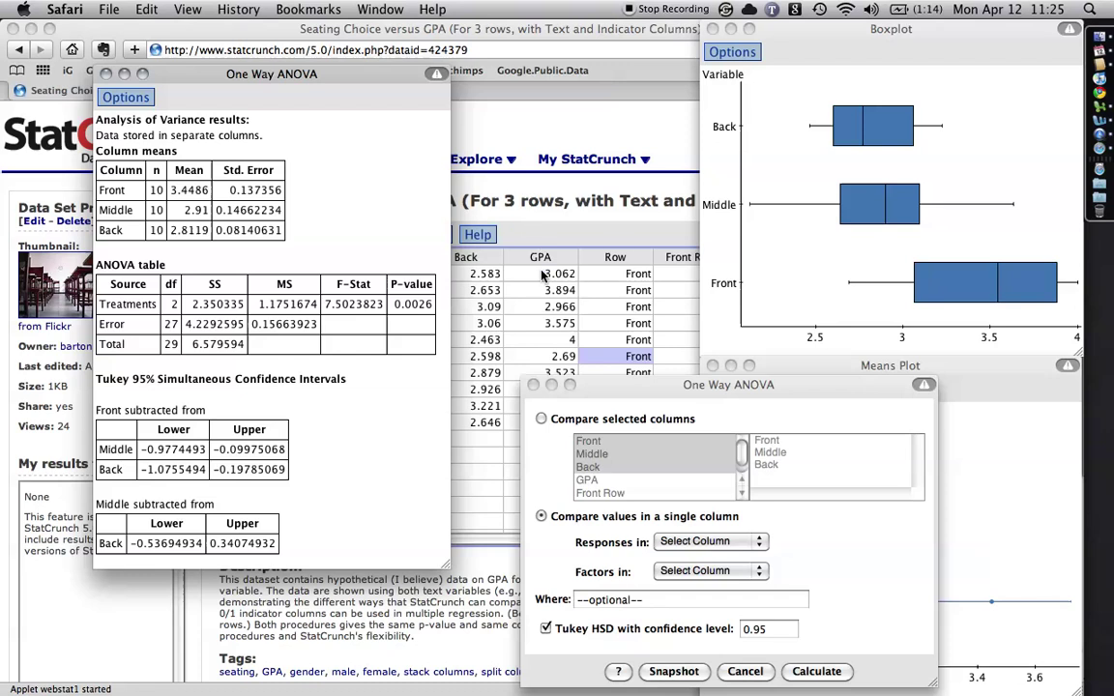
click(725, 543)
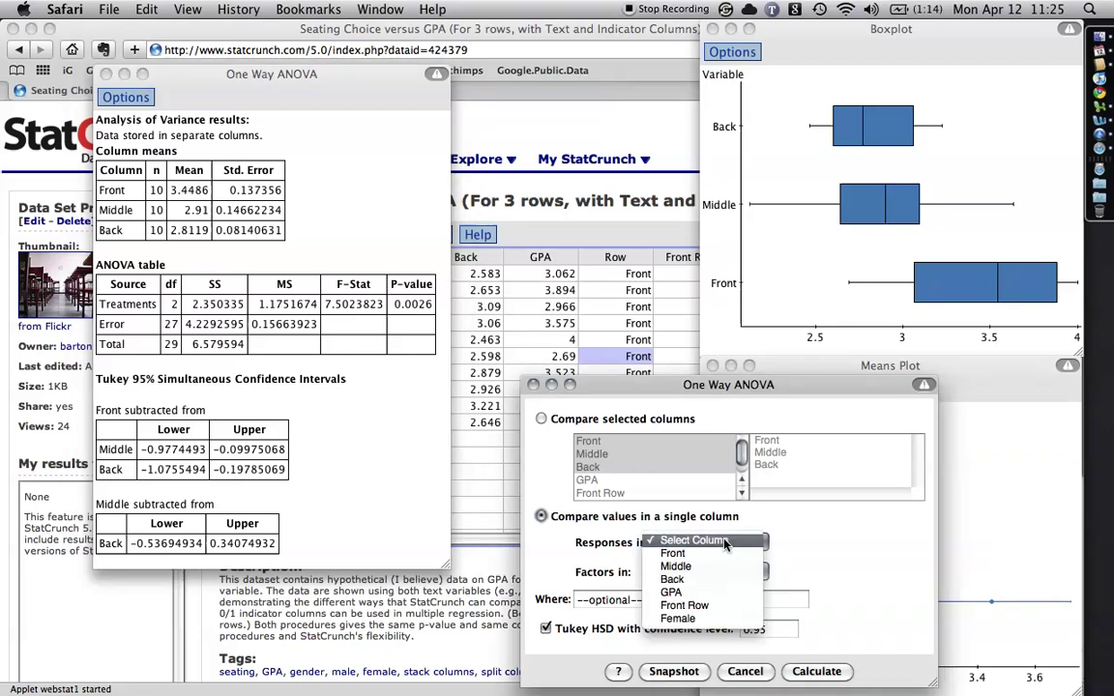
click(724, 593)
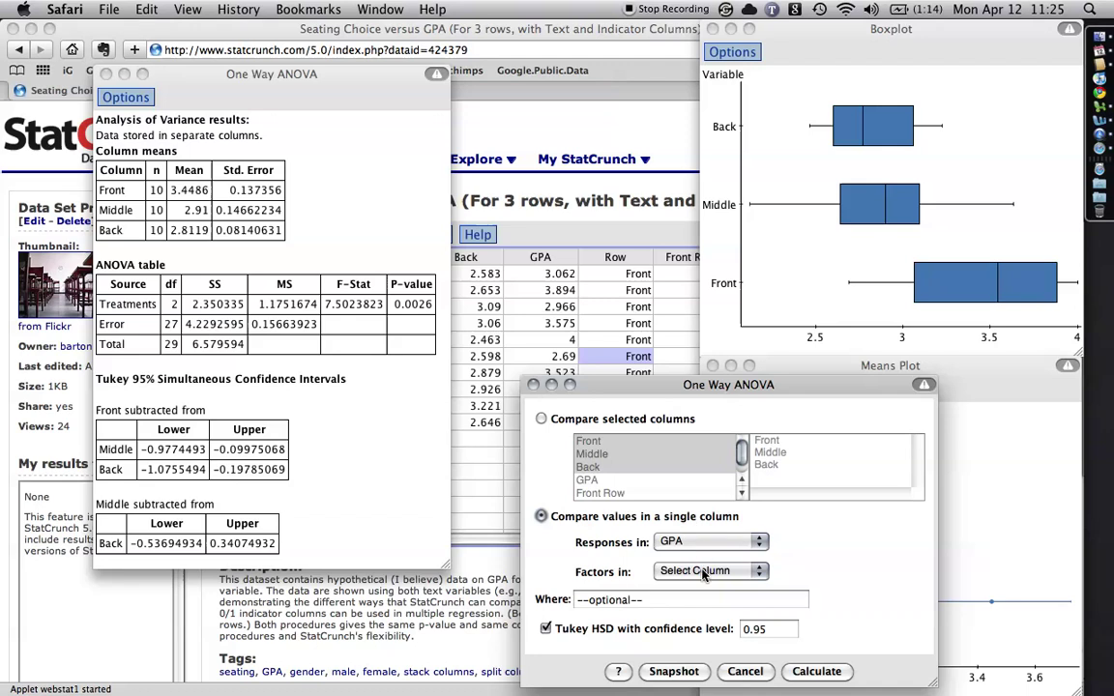
click(703, 572)
click(670, 635)
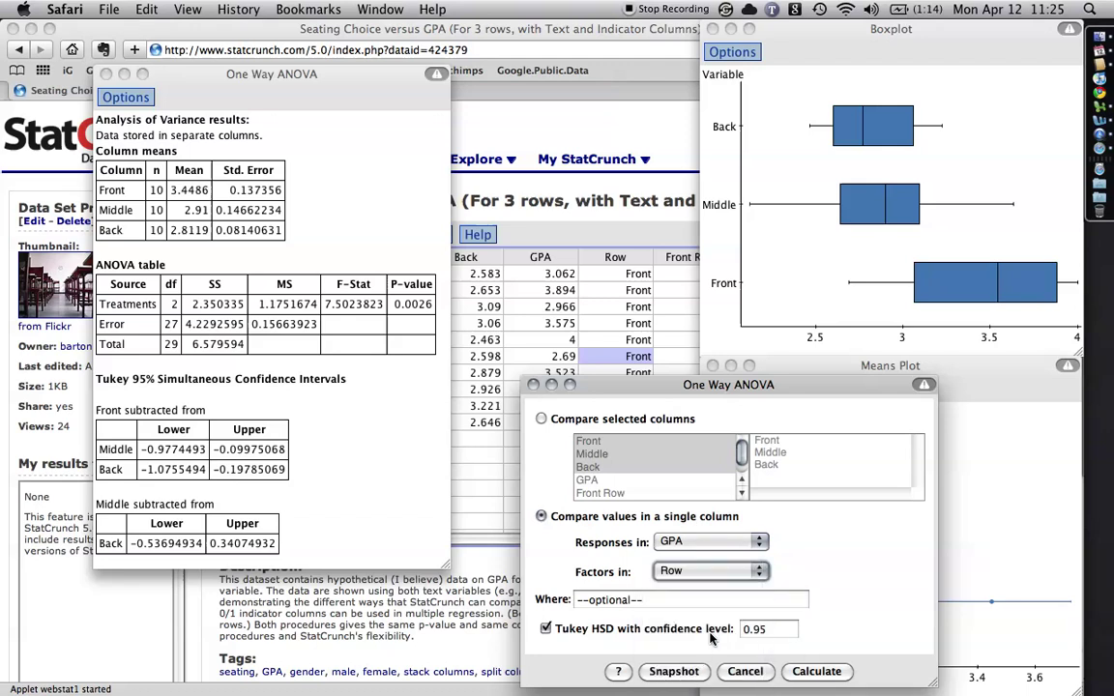
click(794, 669)
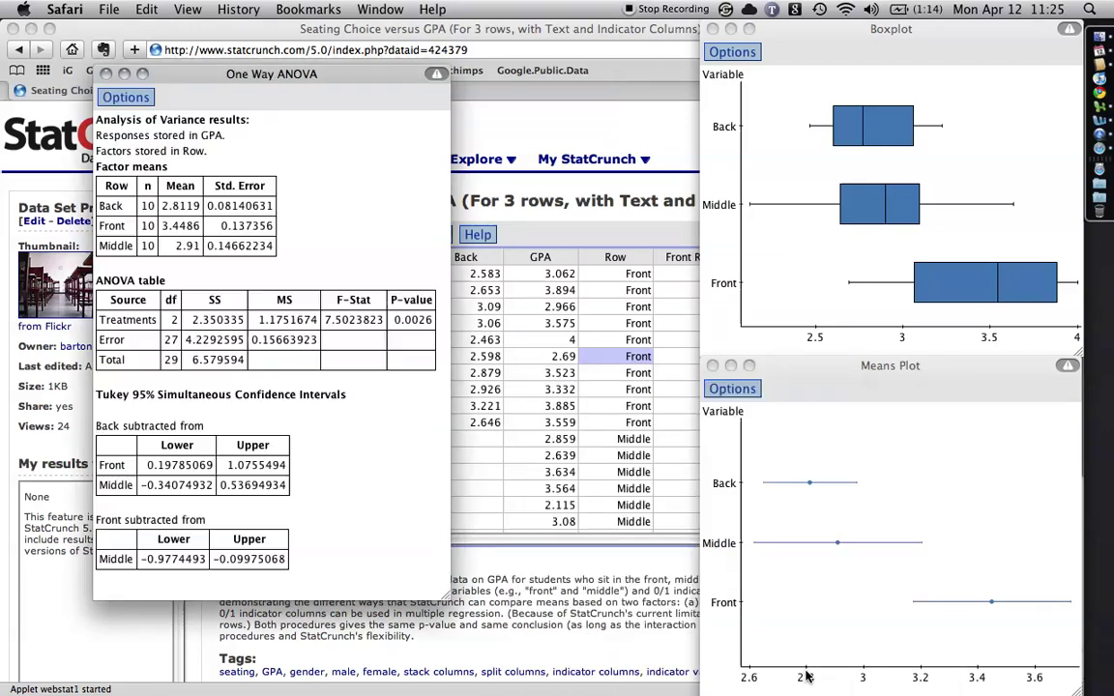